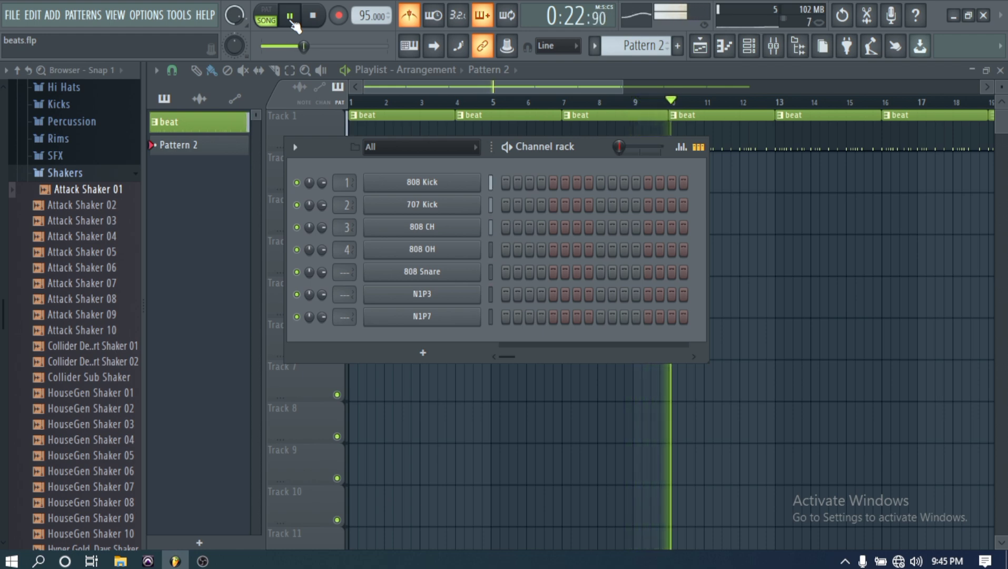
- Stop playback and add the TRITON [64bit] generator plugin as a new channel, dismissing the driver message
left_click(311, 17)
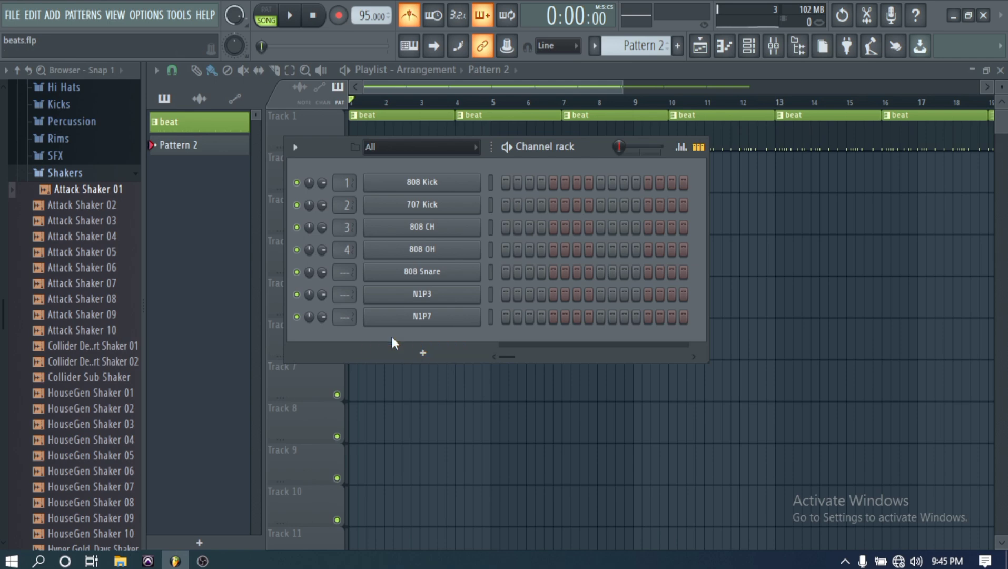
left_click(426, 353)
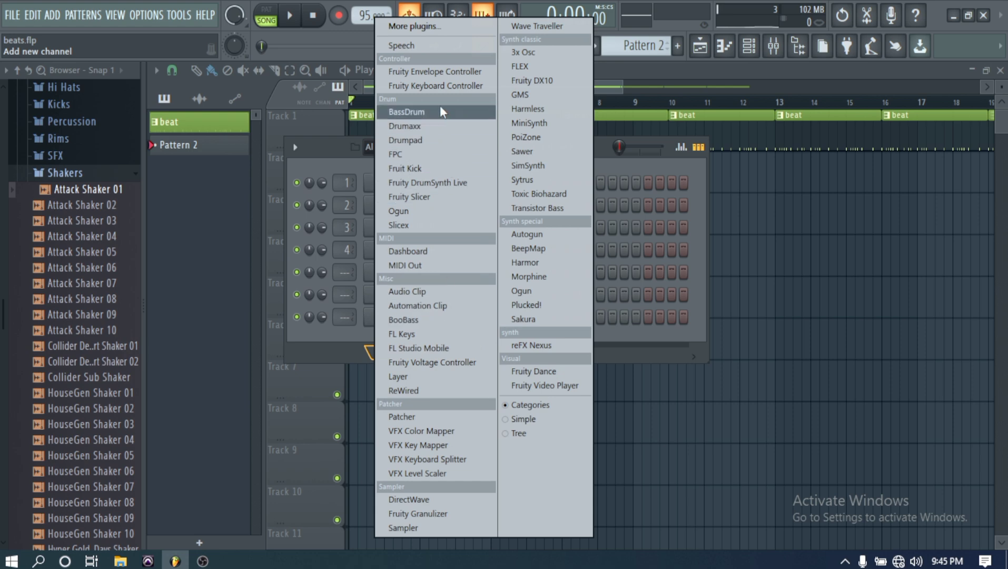
left_click(435, 28)
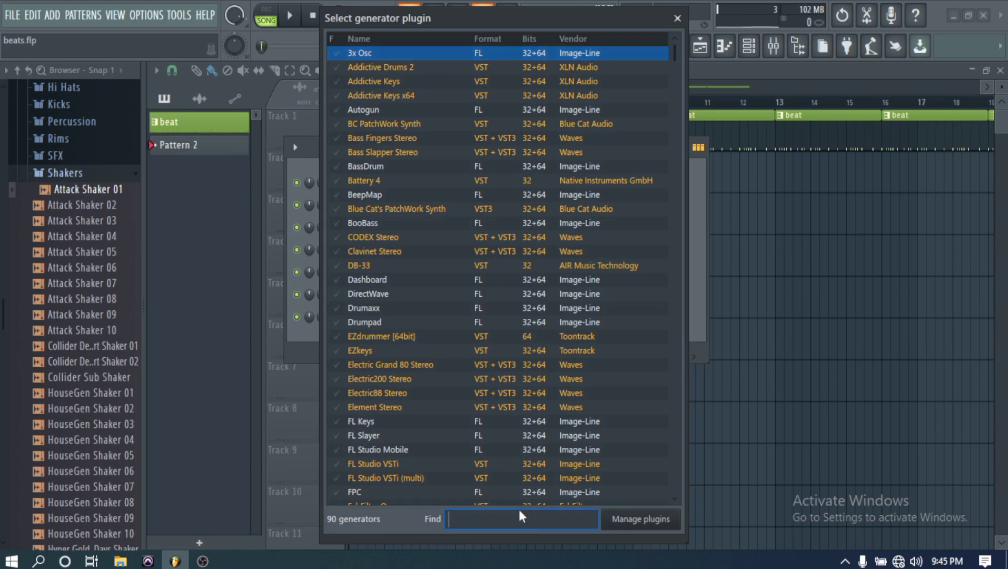
type("tr")
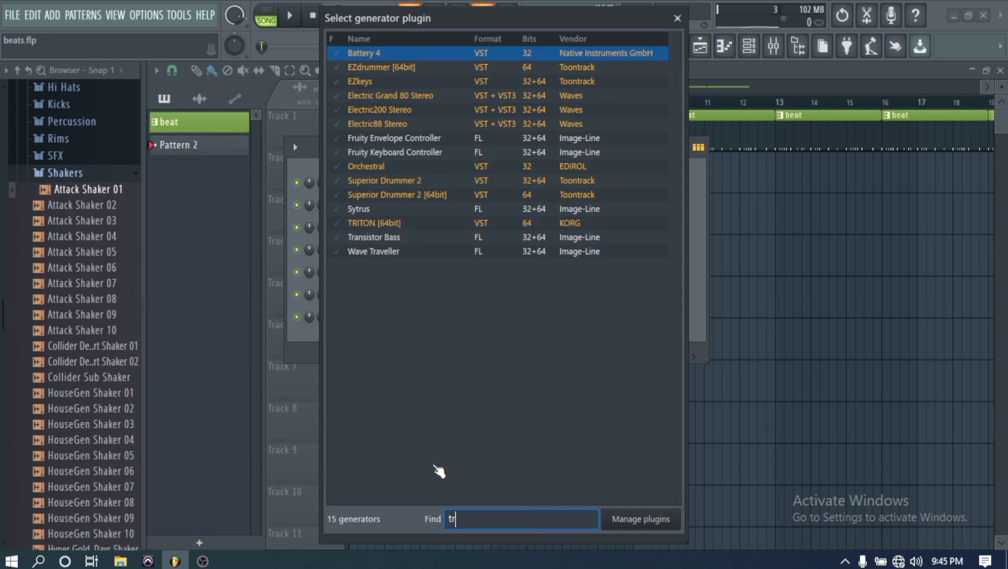
double_click(390, 223)
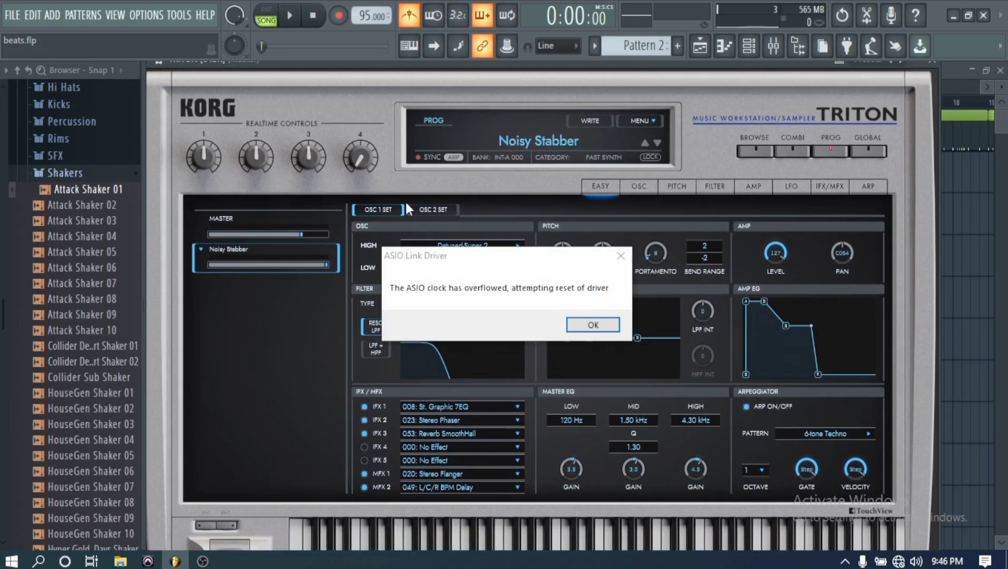
left_click(593, 325)
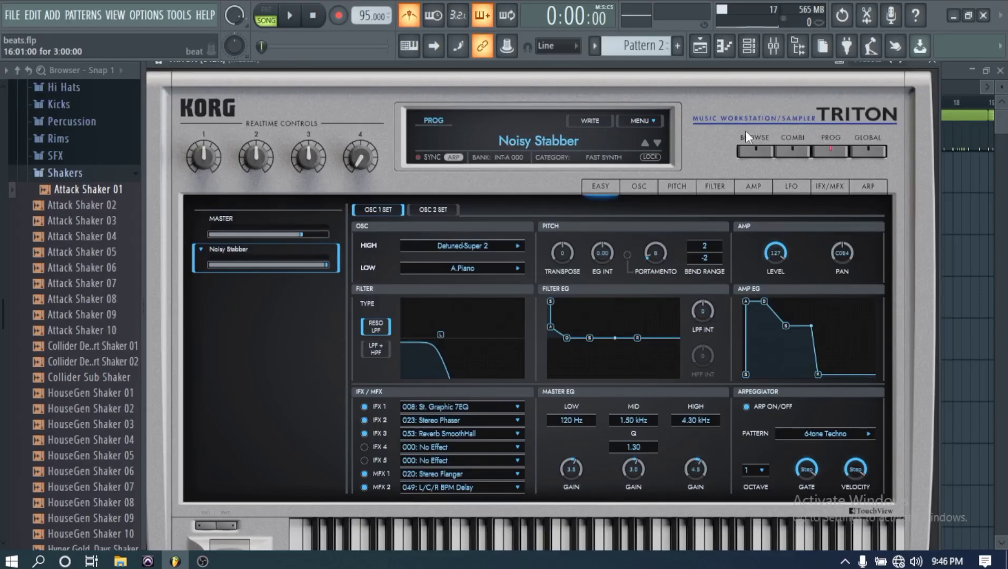
- Search the TRITON program browser for "pad", load *Warm Pad from the GM (8) bank, and close the plugin window
left_click(513, 139)
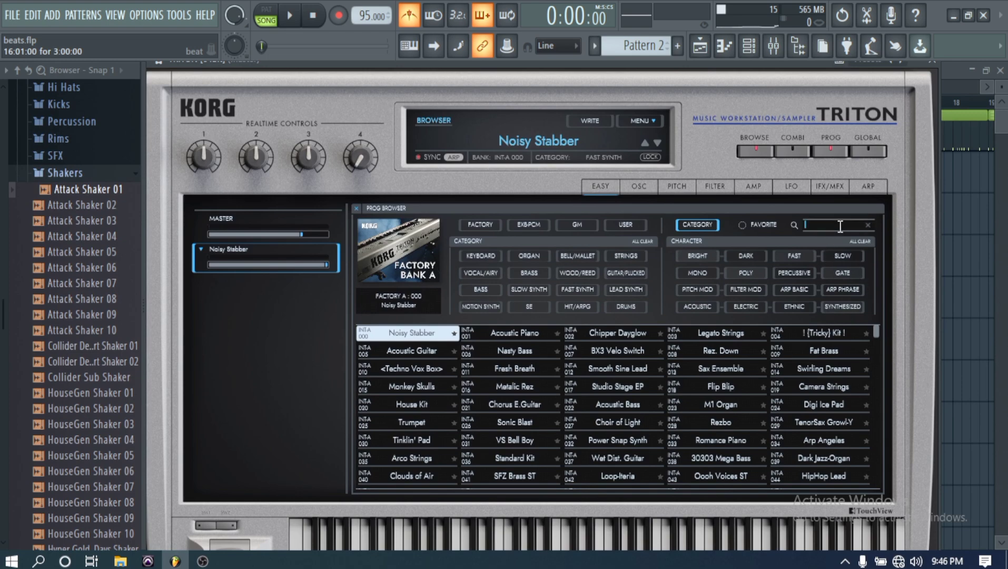
type("p")
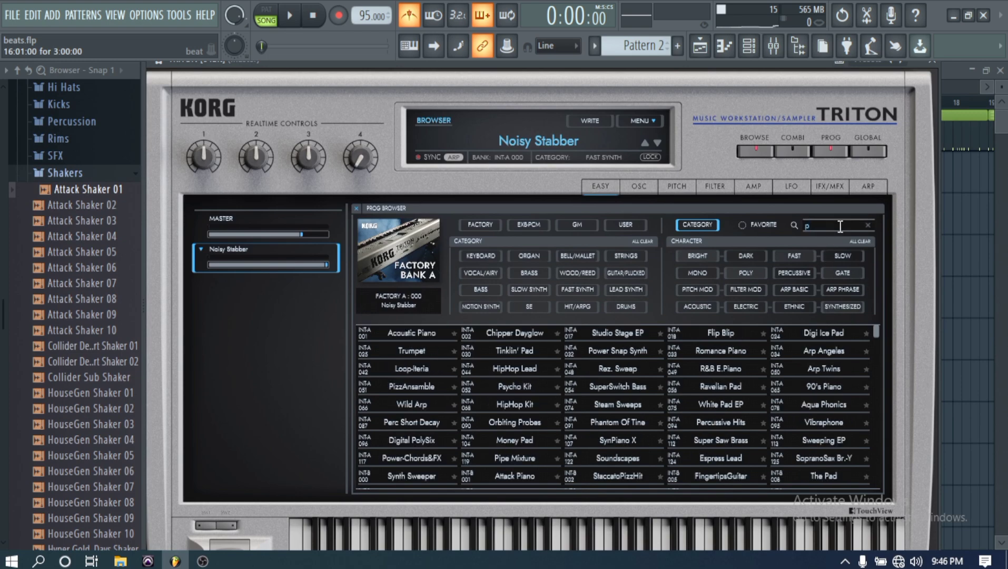
type("ad")
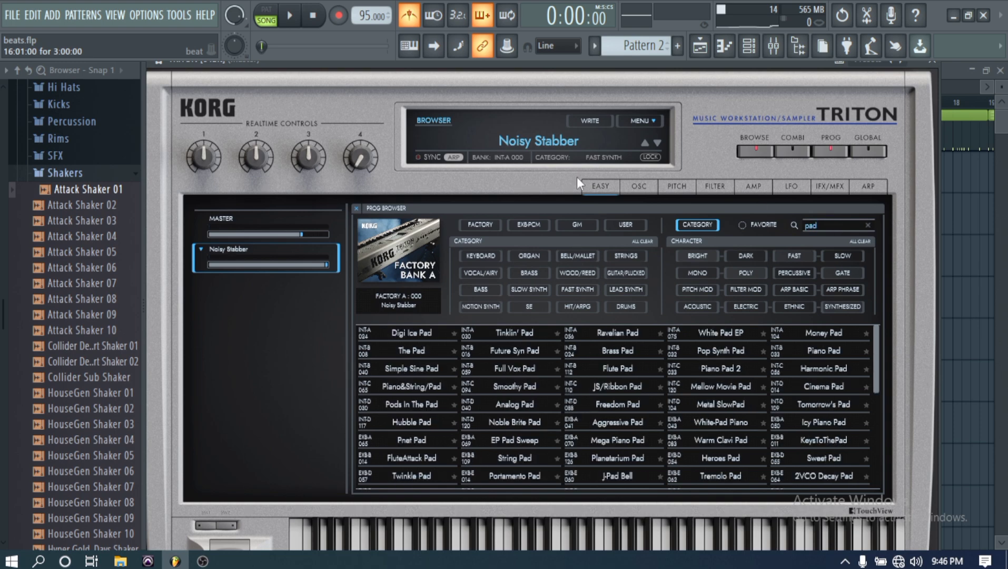
scroll(714, 442, "down", 8)
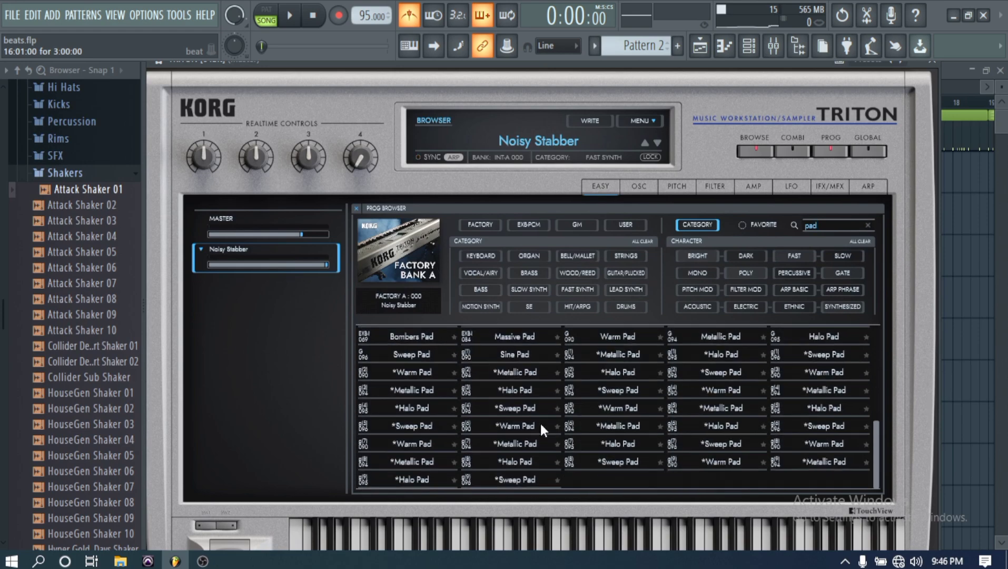
left_click(821, 446)
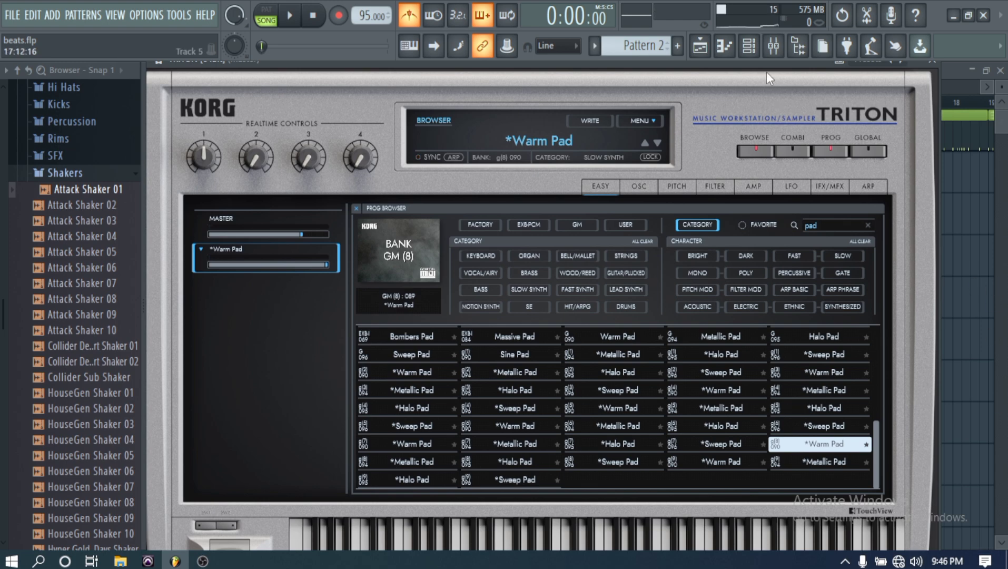
left_click_drag(766, 74, 766, 153)
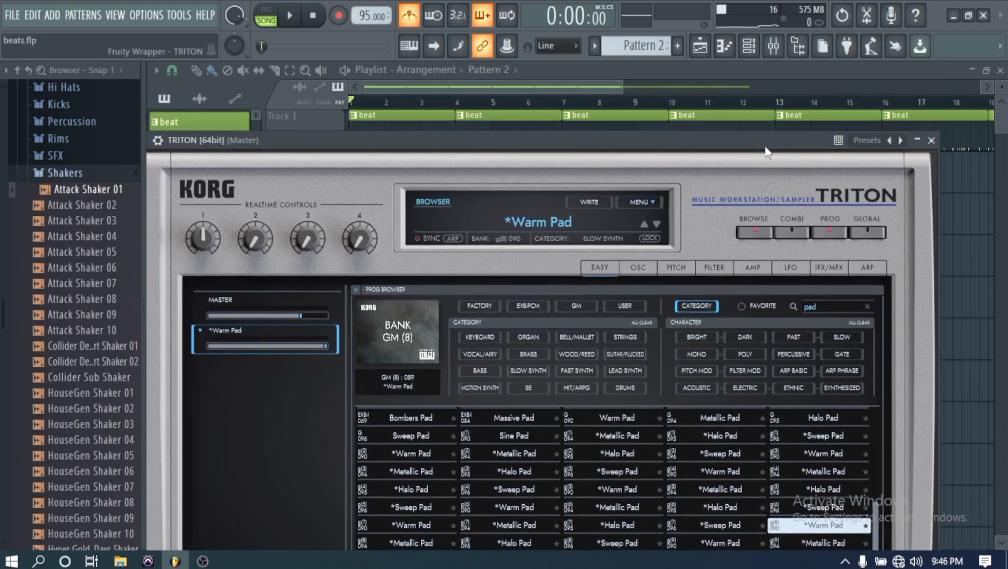
left_click(932, 143)
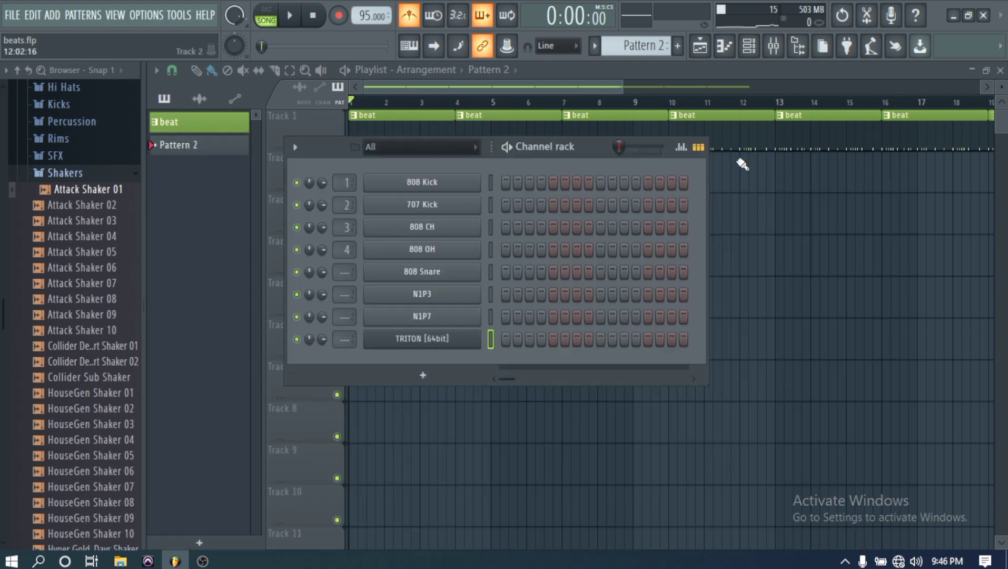
- Rename Pattern 2 as "pad" and select it for the recording
left_click(678, 46)
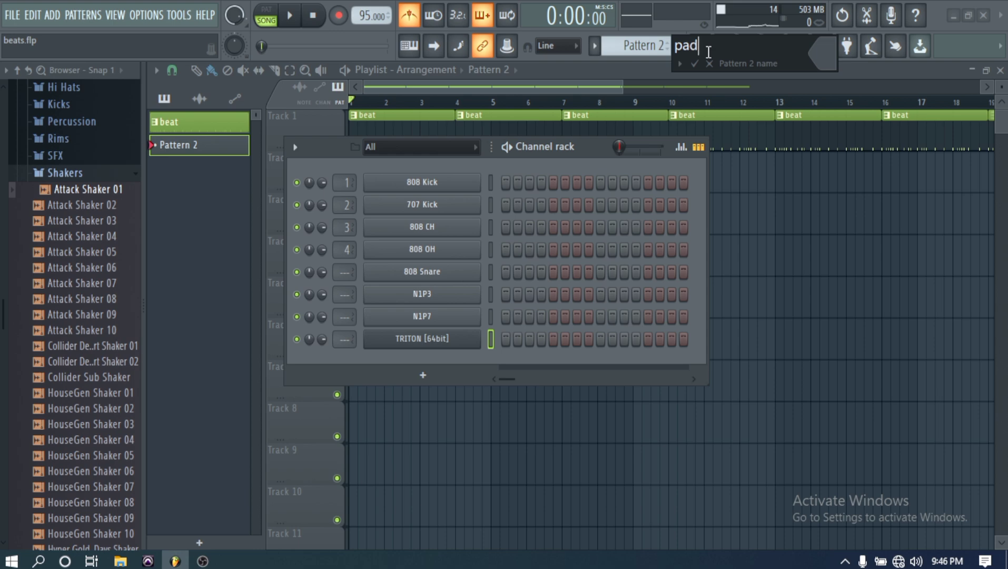
left_click(694, 63)
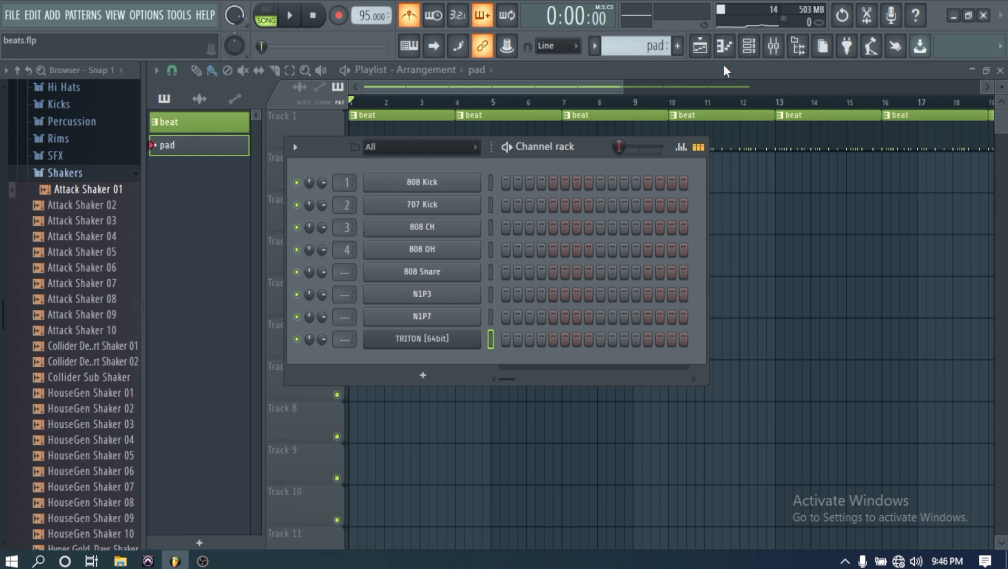
left_click(203, 149)
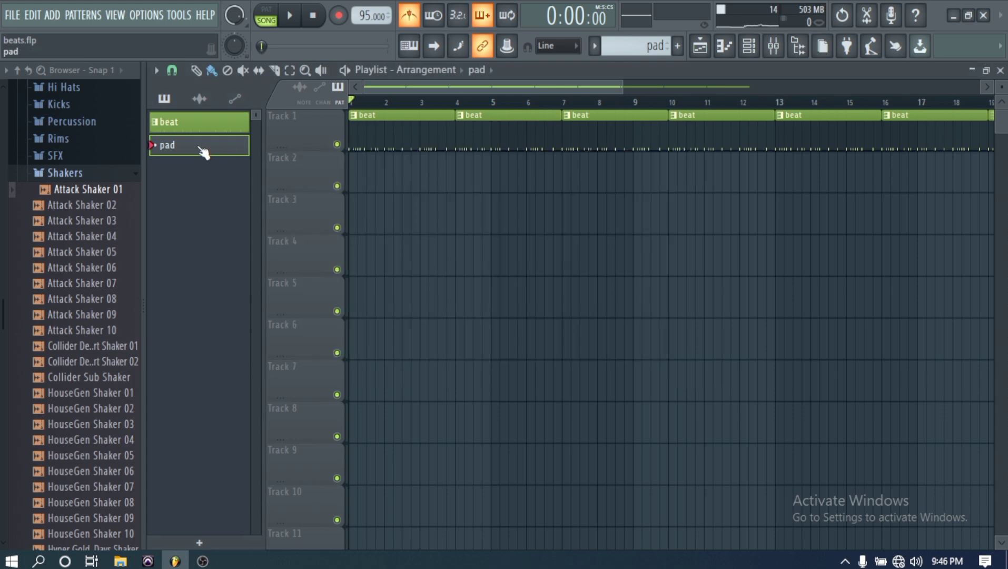
- Record the pad chords into the pad pattern over the beat, and play the arrangement back from the start
left_click(297, 24)
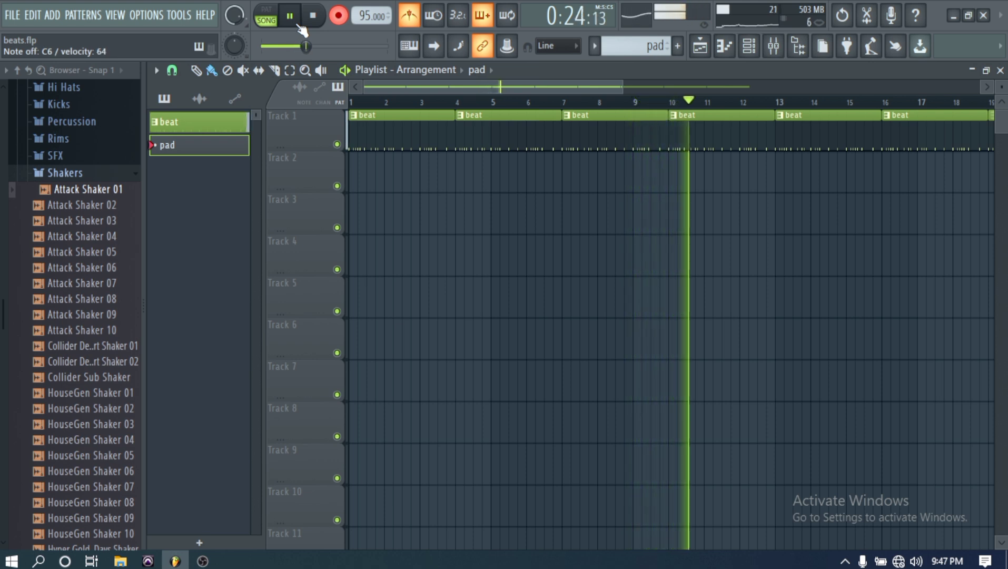
left_click(342, 17)
left_click(315, 18)
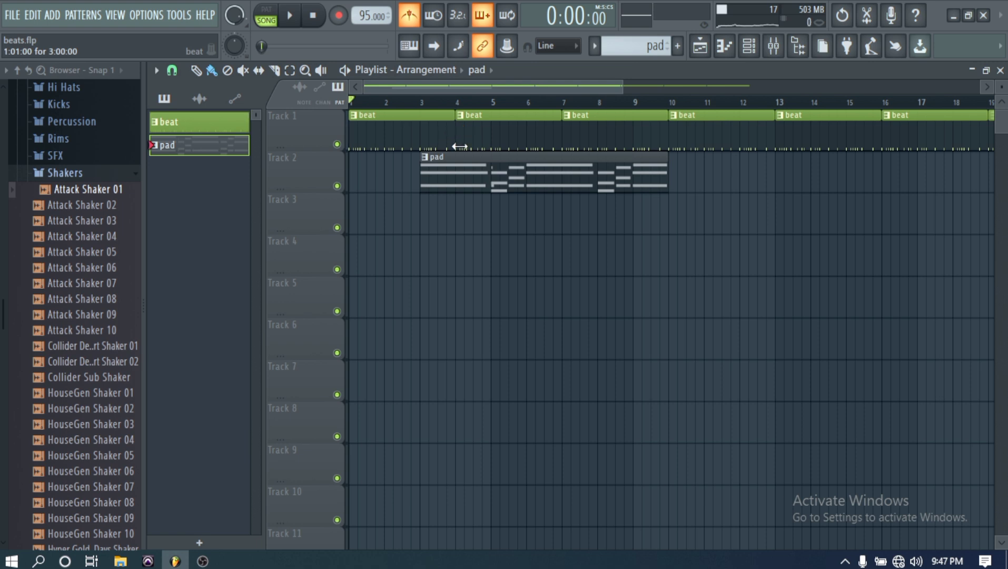
left_click(289, 18)
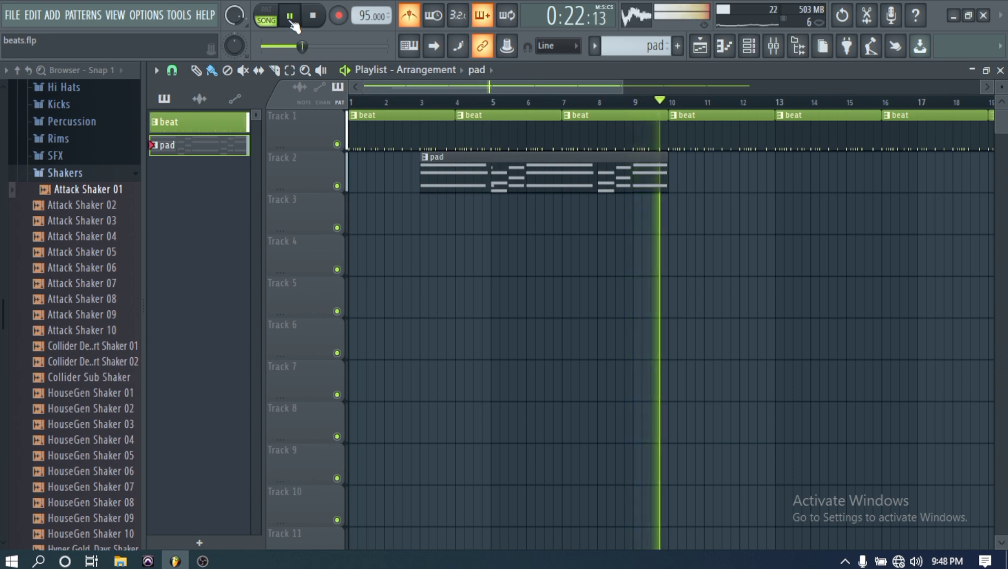
left_click(313, 17)
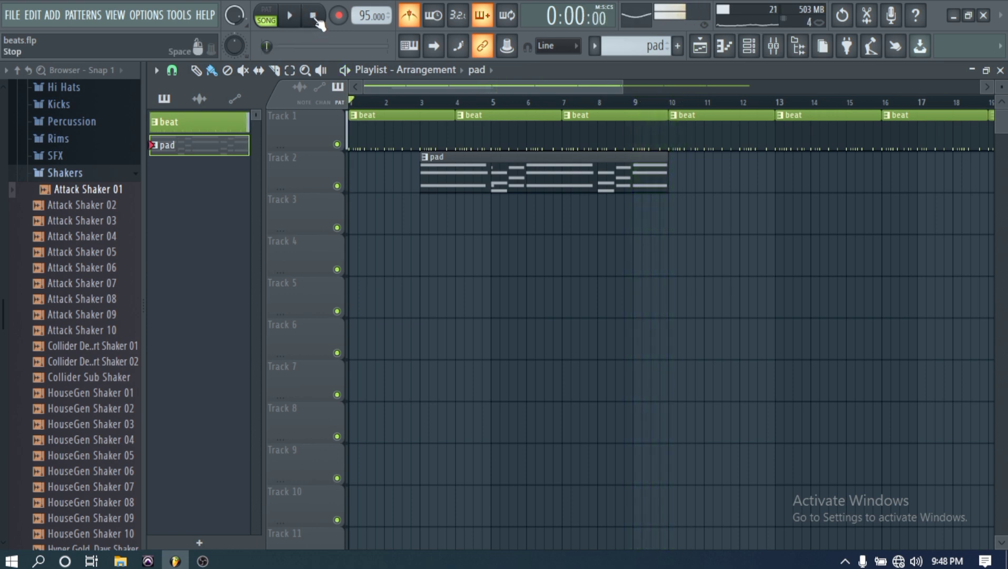
- Try to replace the recorded pad clip on Track 2 with a new one starting midway through bar 6
right_click(544, 181)
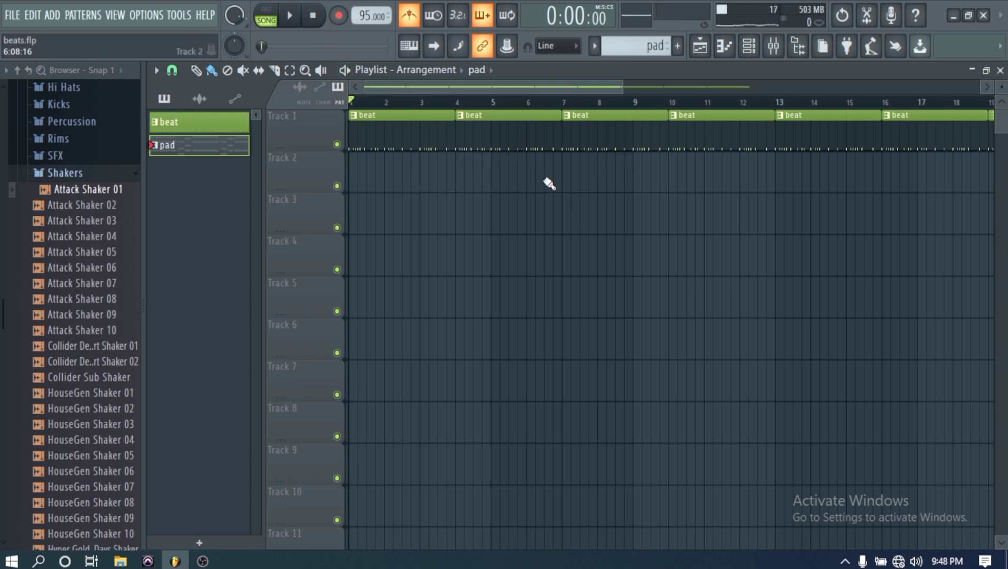
left_click(548, 183)
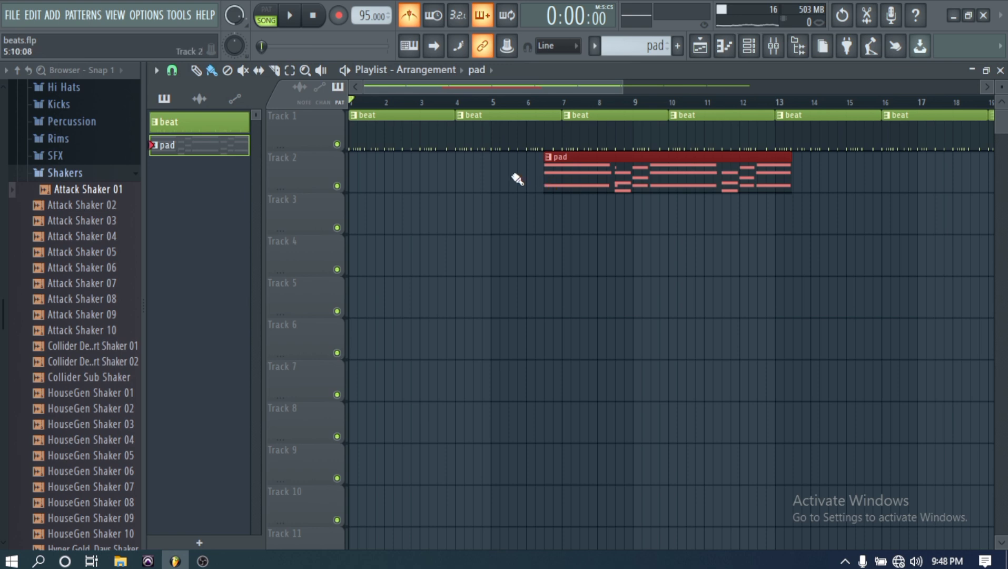
key("ctrl+z")
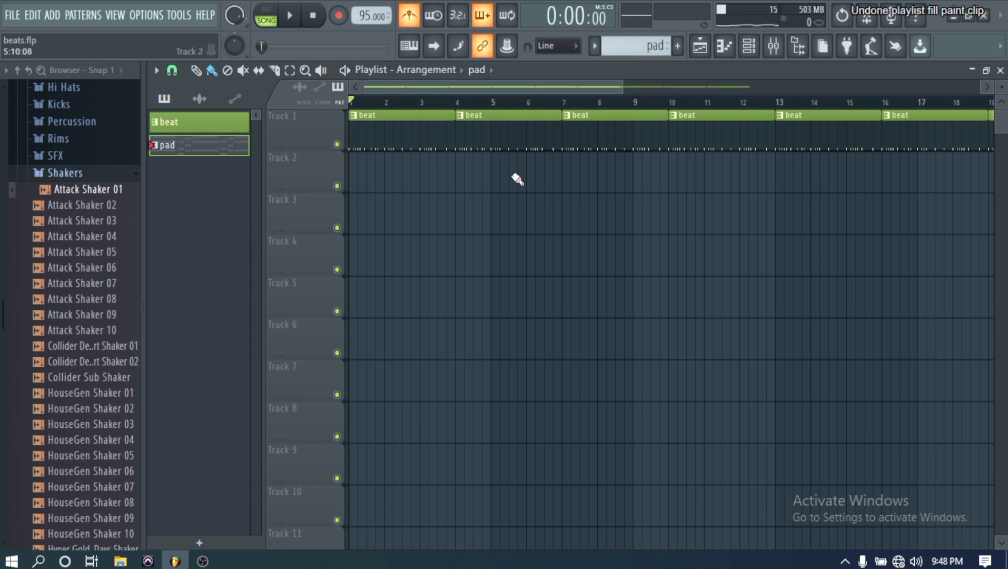
key("ctrl+z")
key("ctrl+z")
key("ctrl+z")
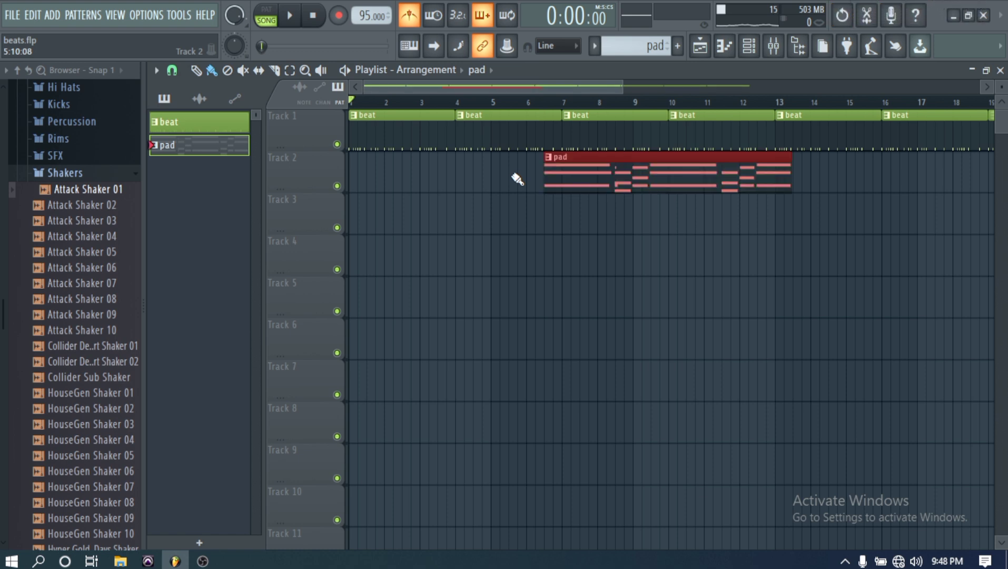
- Undo the painting of the new pad clip and the deletion of the recorded one on Track 2
left_click(29, 15)
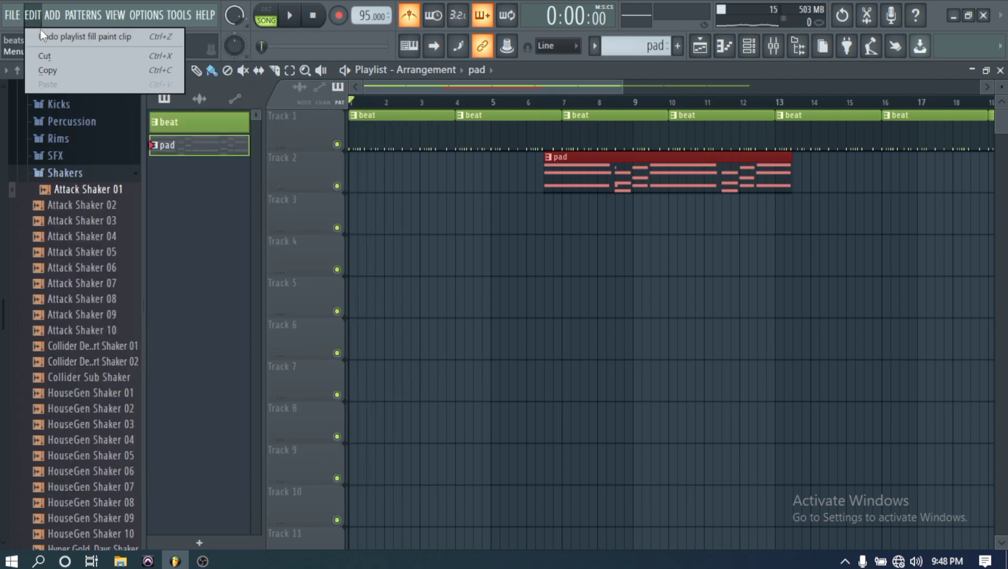
left_click(46, 37)
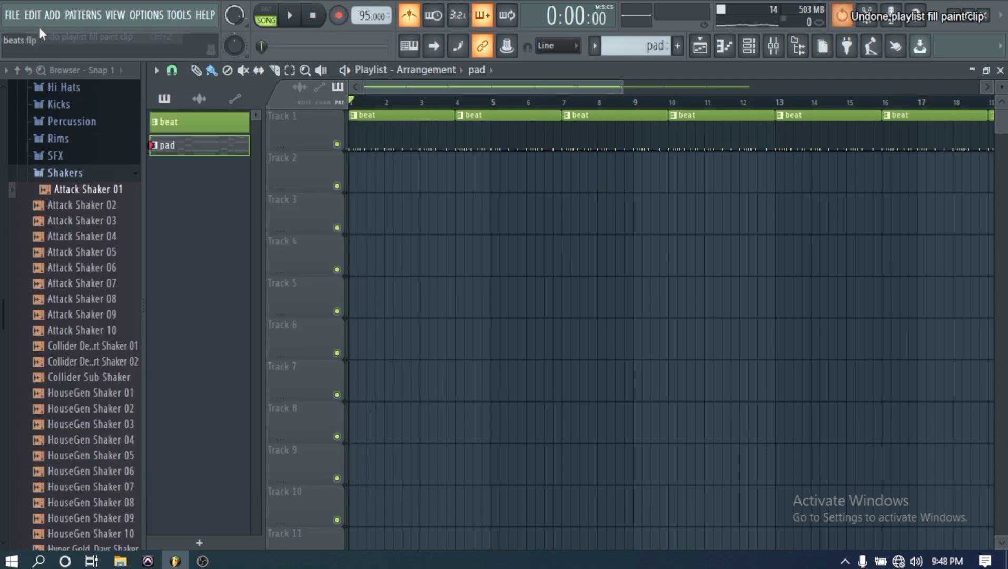
left_click(41, 24)
left_click(40, 23)
left_click(40, 23)
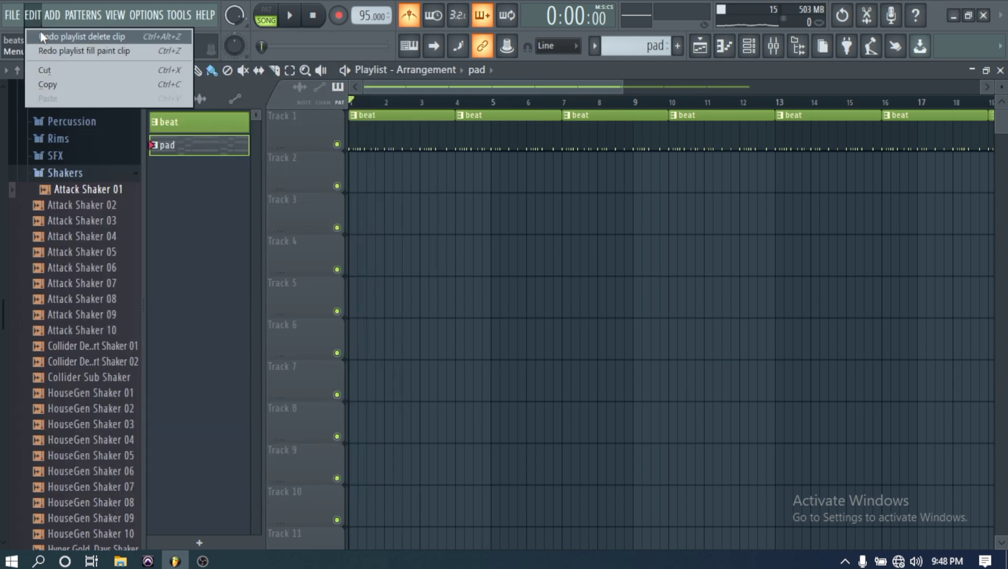
left_click(40, 32)
left_click(33, 16)
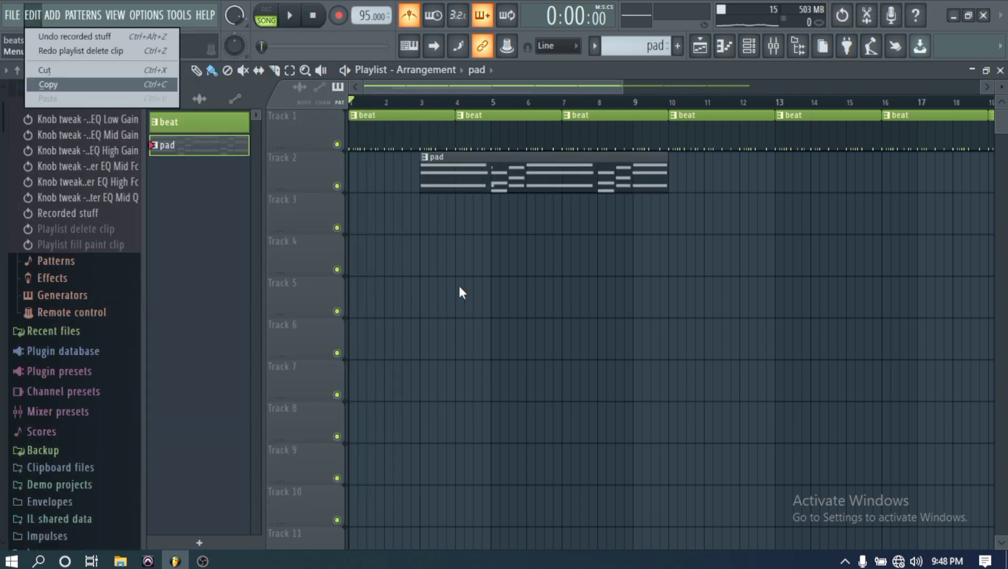
left_click(605, 182)
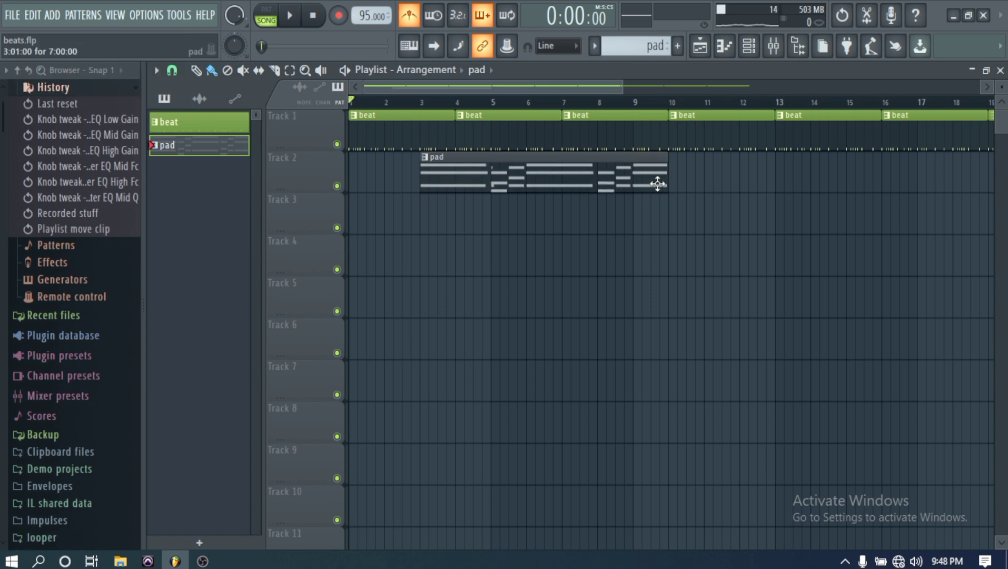
- Try placing a second pad clip after the recorded one on Track 2, and delete it again
left_click(677, 189)
left_click_drag(702, 185, 724, 190)
right_click(725, 191)
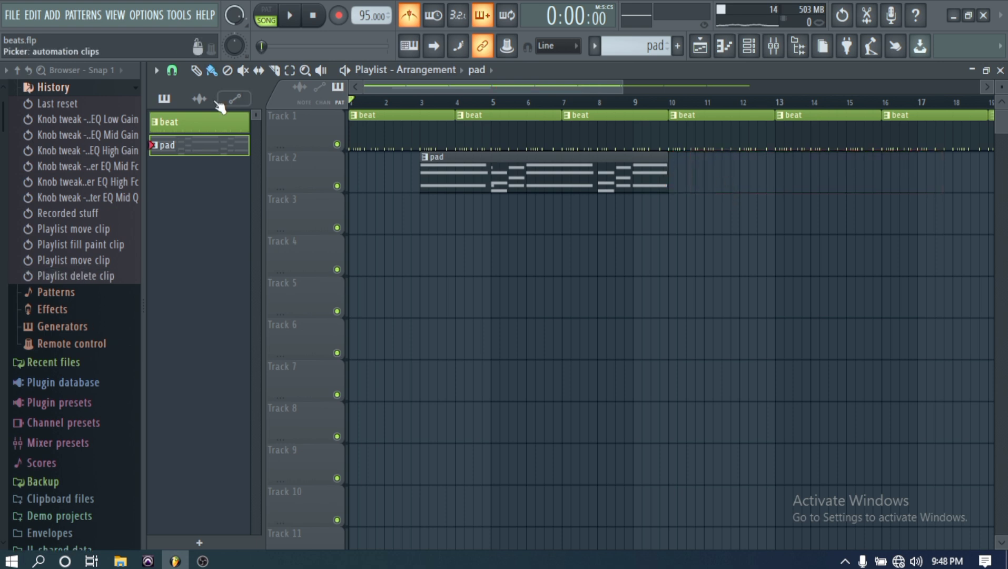
- Set the playlist snap to Line and place two more pad clips on Track 2, at bars 10 and 17
left_click(172, 71)
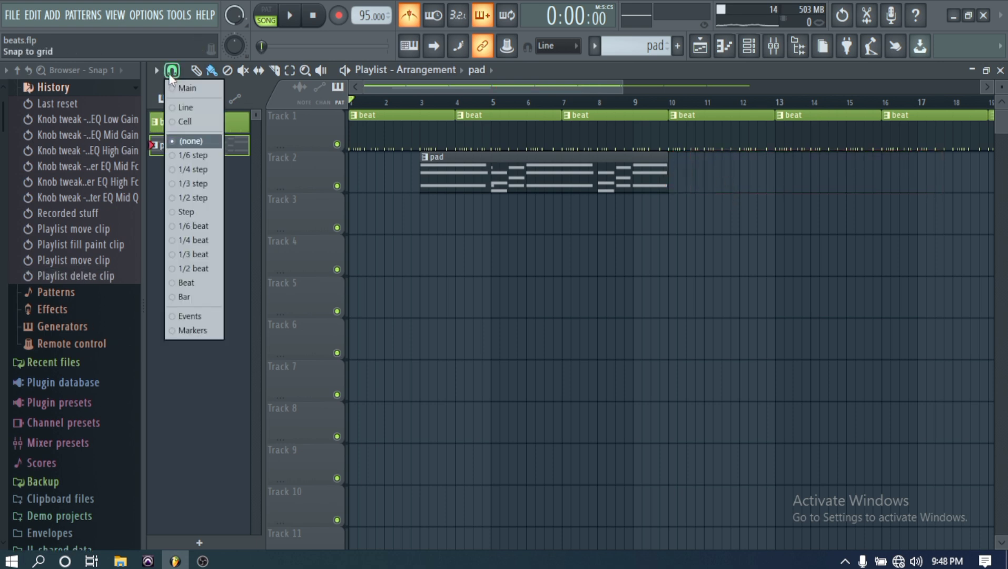
left_click(185, 105)
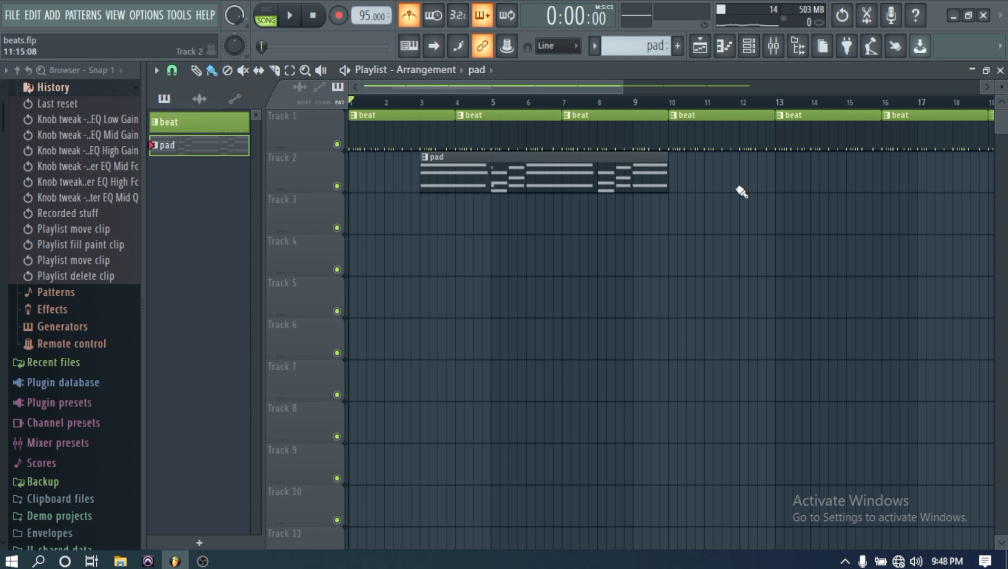
left_click(673, 166)
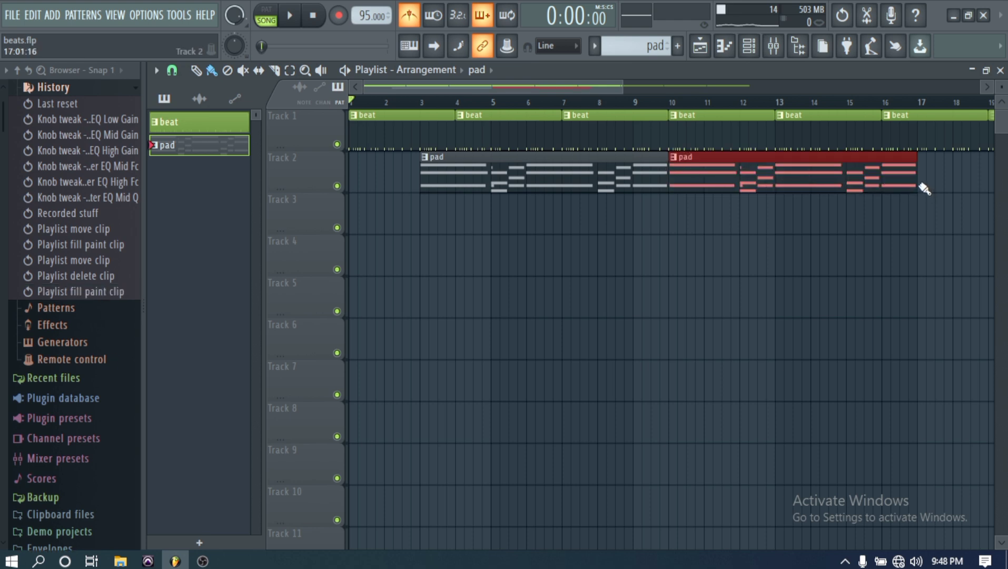
left_click(924, 188)
- Play the arrangement from bar 3 and follow the repeated pad clips to the end of the beat
left_click(424, 102)
left_click(289, 16)
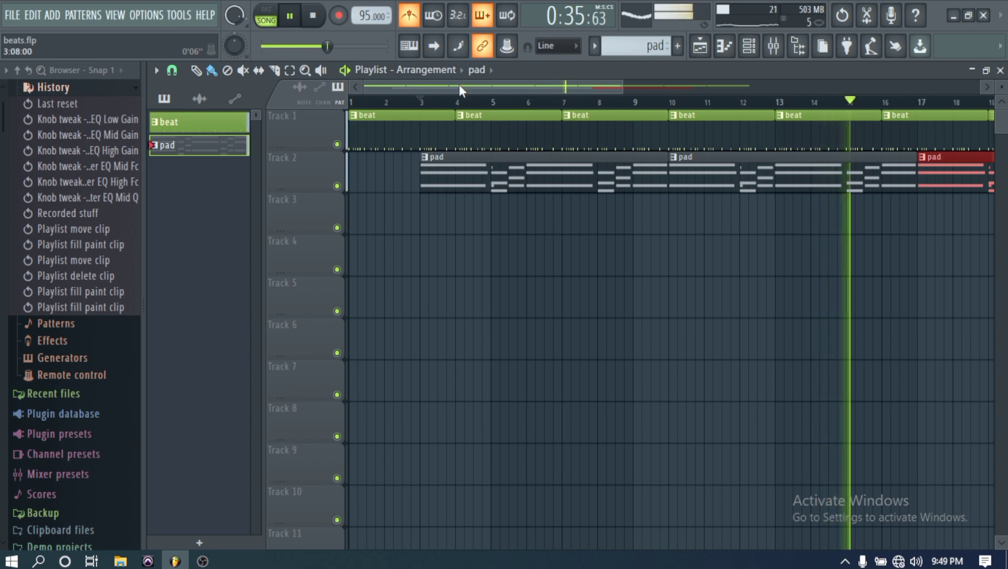
left_click_drag(476, 86, 676, 79)
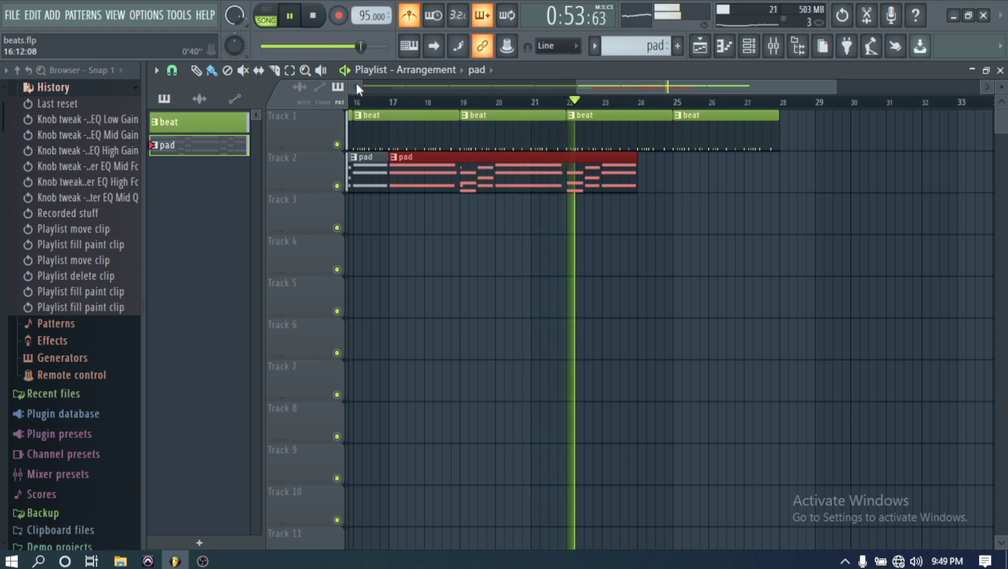
- Place another pad clip at bar 24 on Track 2 and play the arrangement's ending from bar 22
left_click(316, 19)
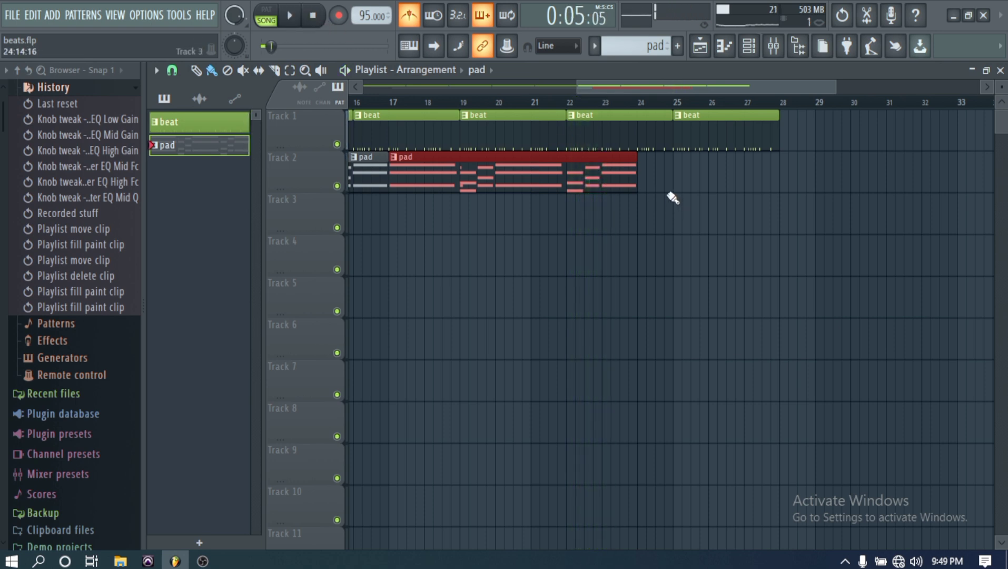
left_click(640, 178)
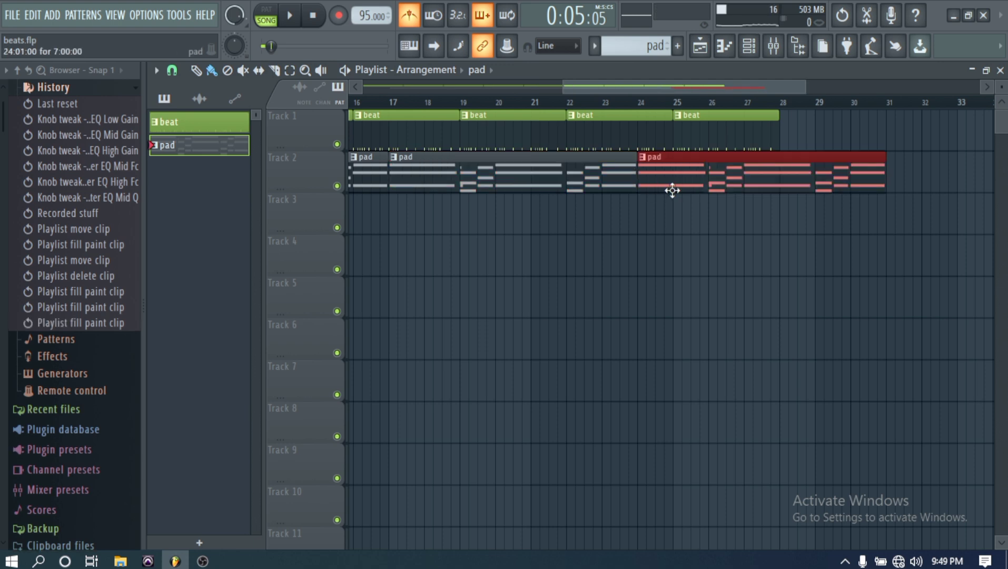
left_click(737, 103)
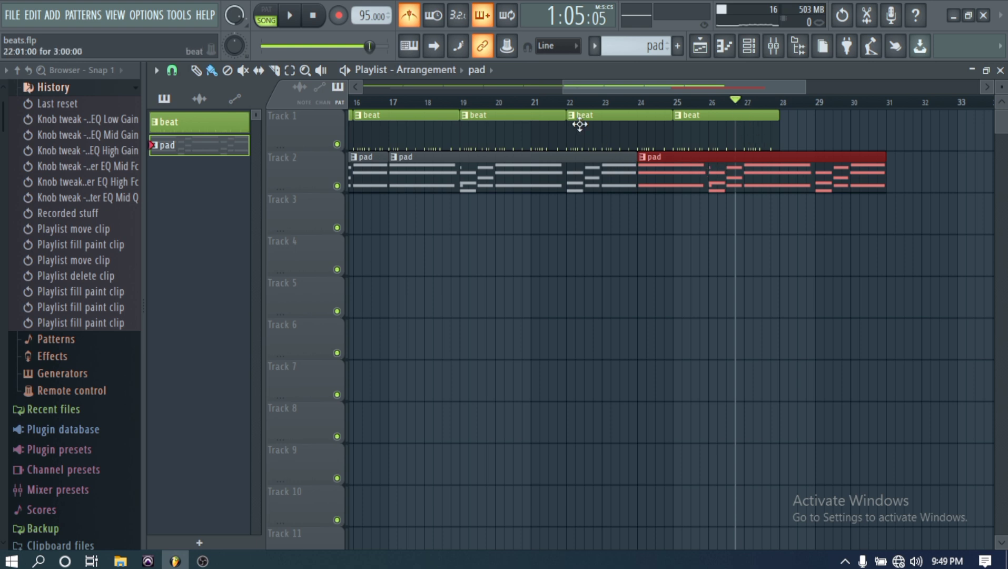
left_click(567, 102)
left_click(290, 18)
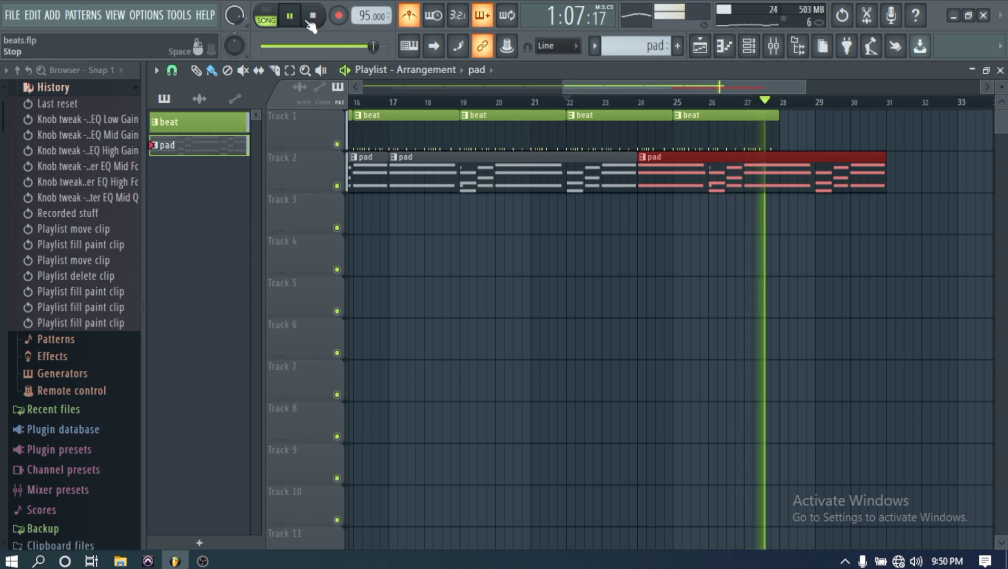
left_click(315, 19)
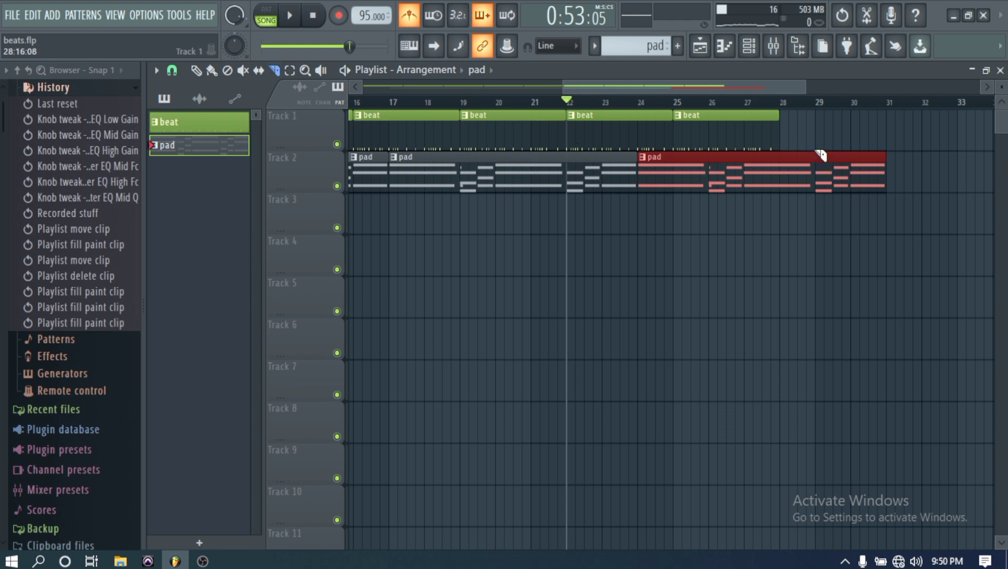
- Slice the last pad clip on Track 2 at bar 29 and delete the piece after the cut
left_click_drag(823, 203, 822, 204)
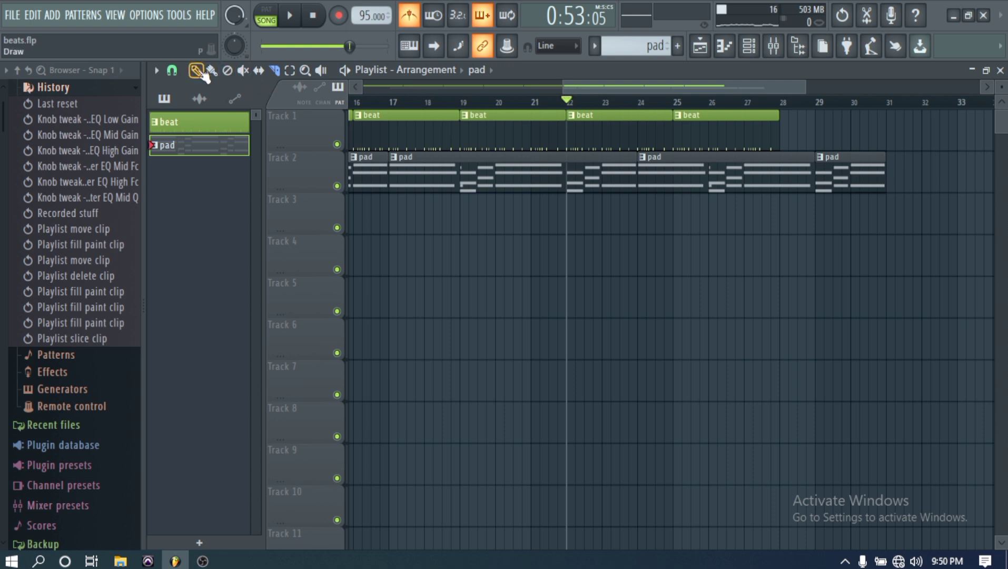
right_click(845, 182)
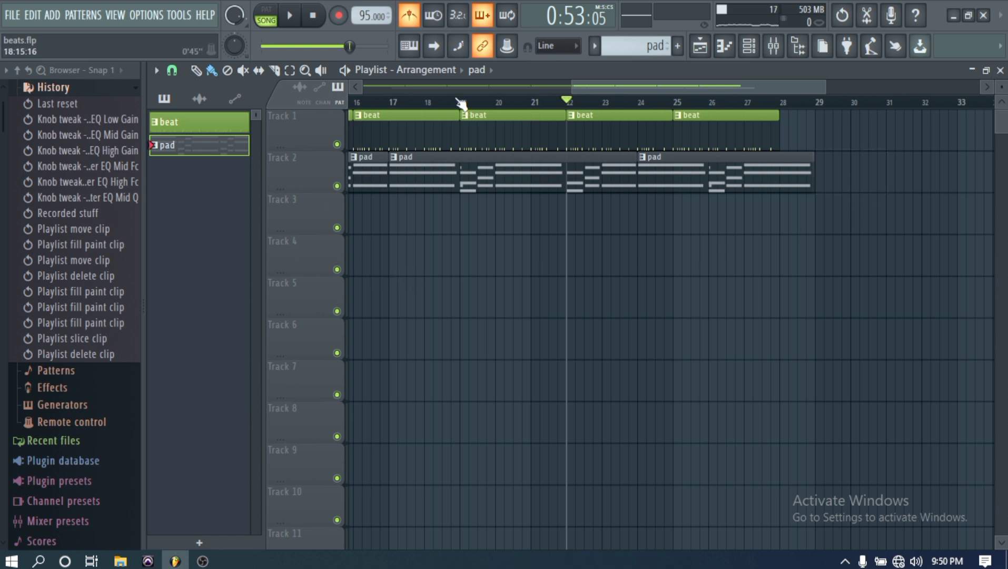
- Name Track 2 "pad" and give it a blue-violet color
left_click_drag(631, 85, 394, 87)
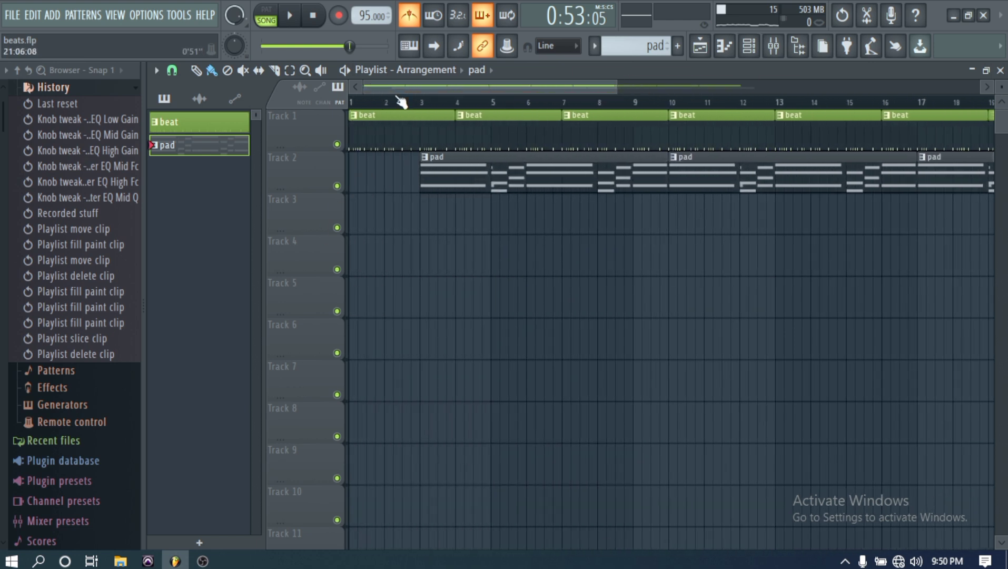
right_click(304, 172)
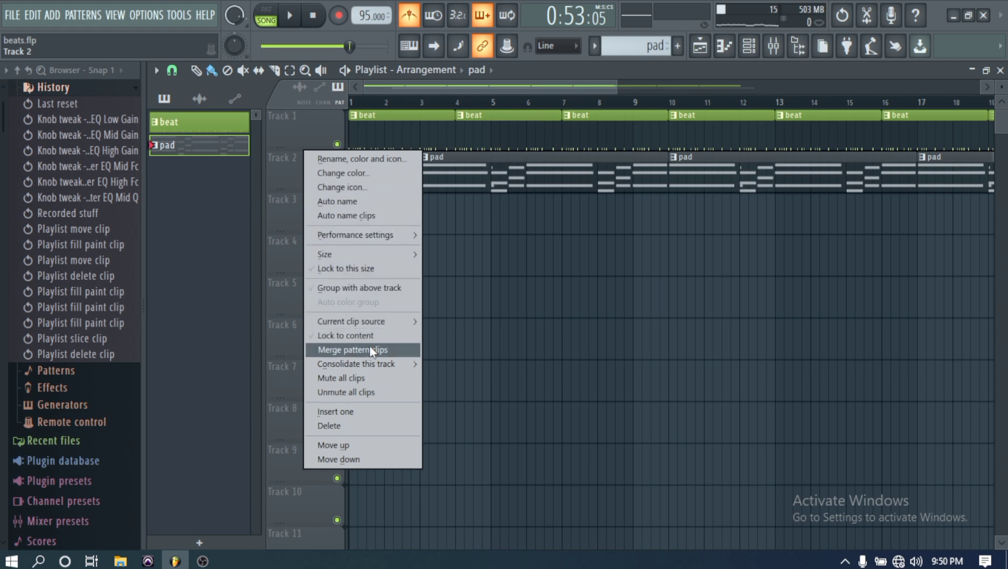
left_click(375, 162)
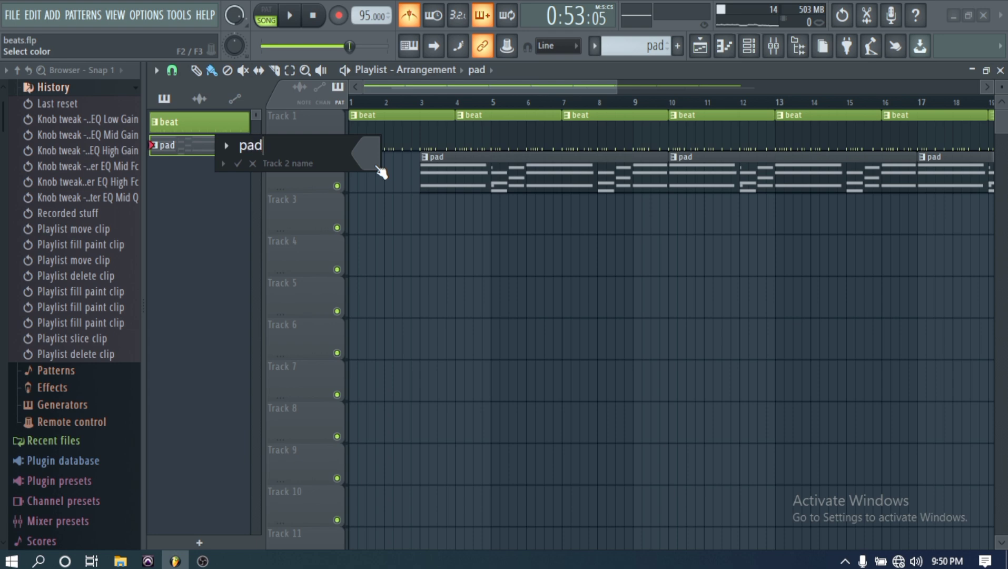
left_click(367, 156)
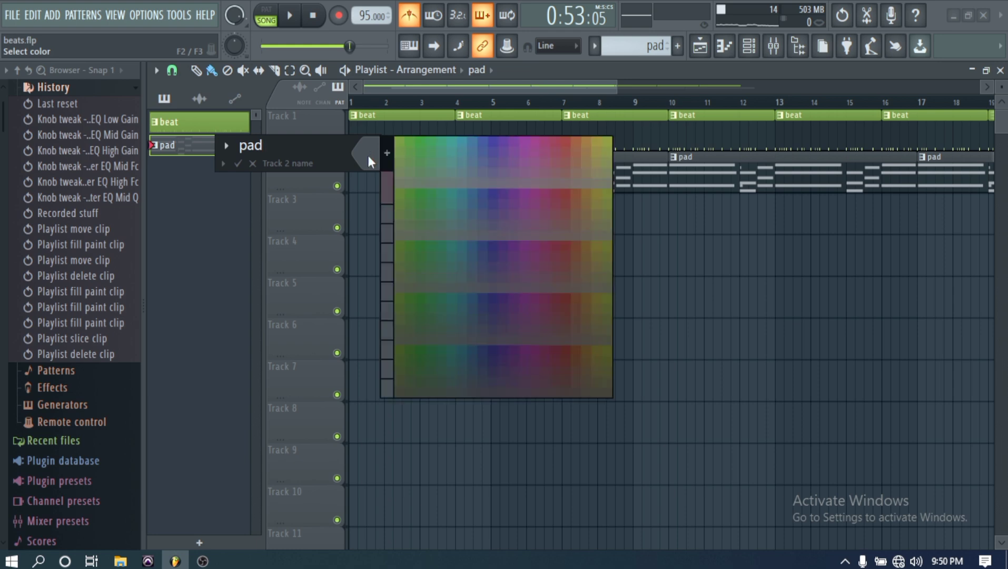
left_click(491, 139)
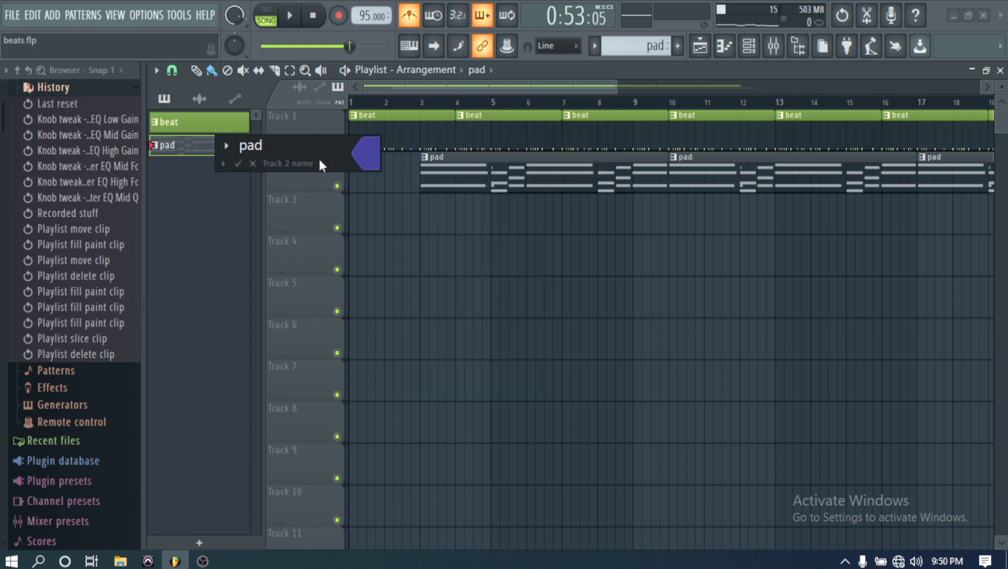
left_click(238, 164)
- Consolidate the pad track from song start, rendering it as a 16Bit int WAV with the tail set to Leave remainder
right_click(287, 167)
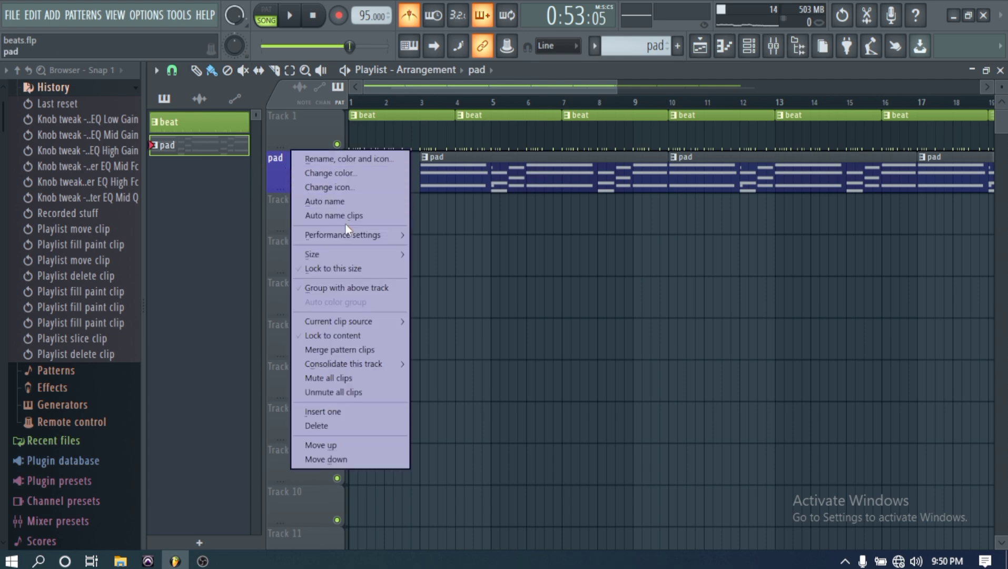
mouse_move(365, 361)
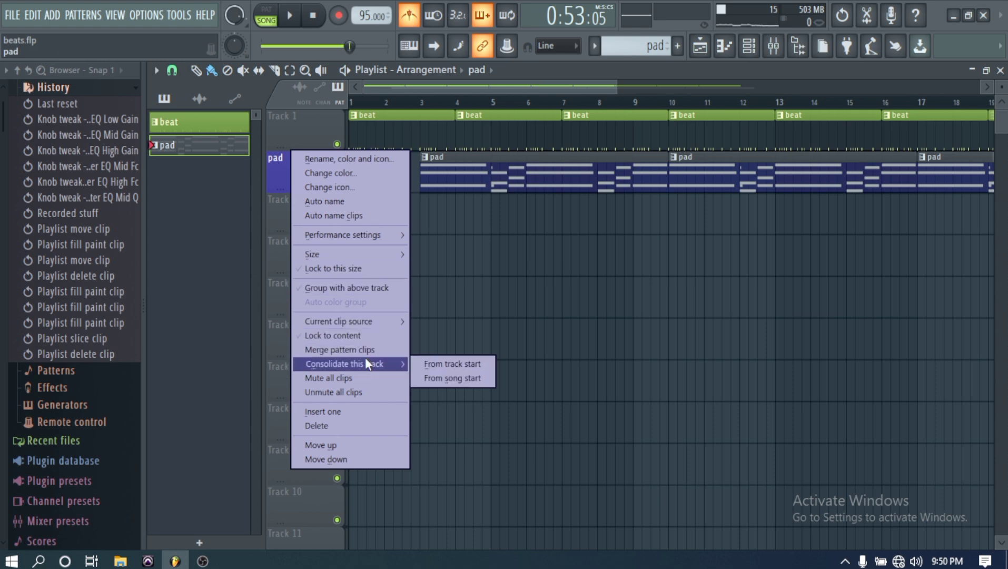
left_click(449, 375)
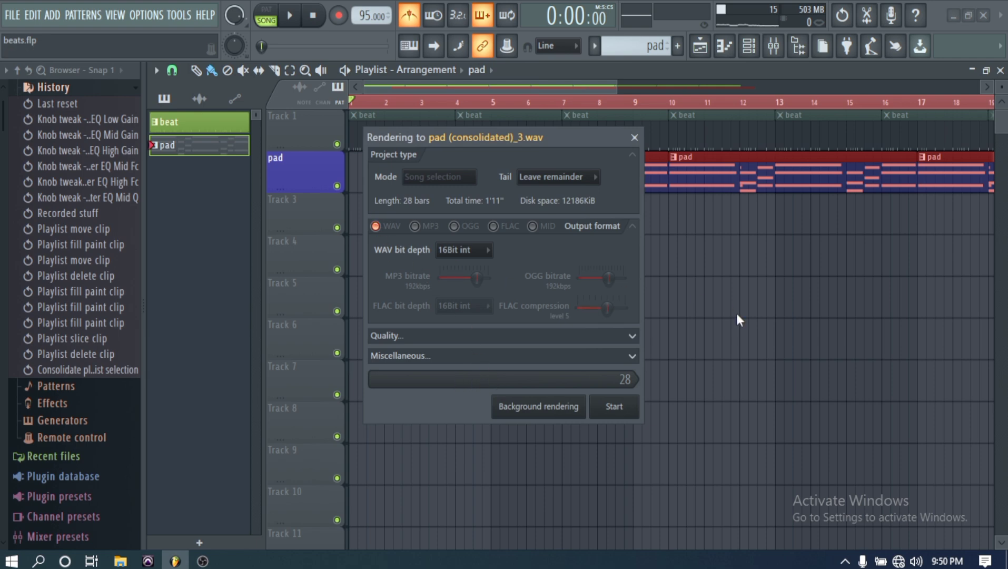
left_click(615, 406)
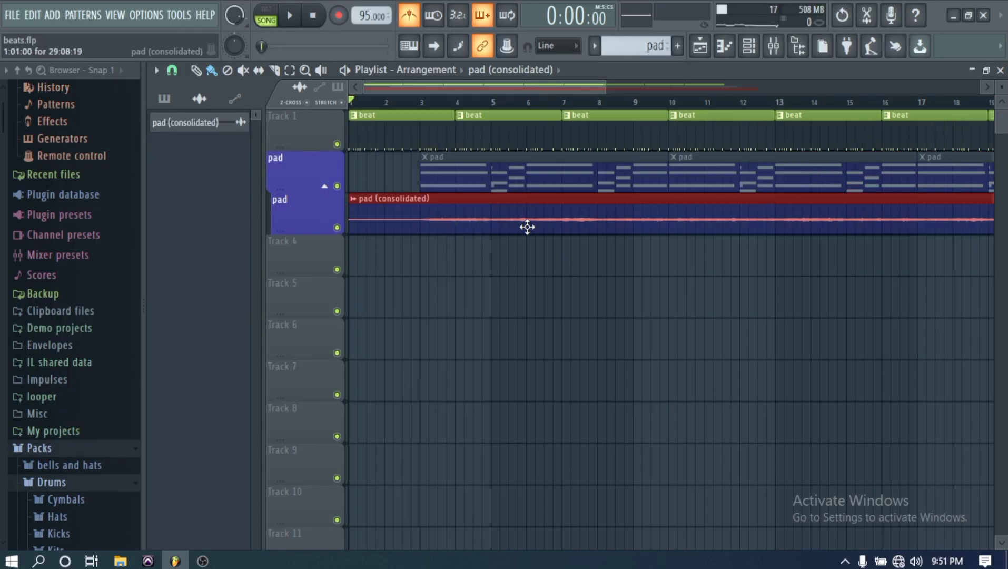
- Delete the original pad track with the muted pattern clips, keeping the consolidated audio track
right_click(313, 169)
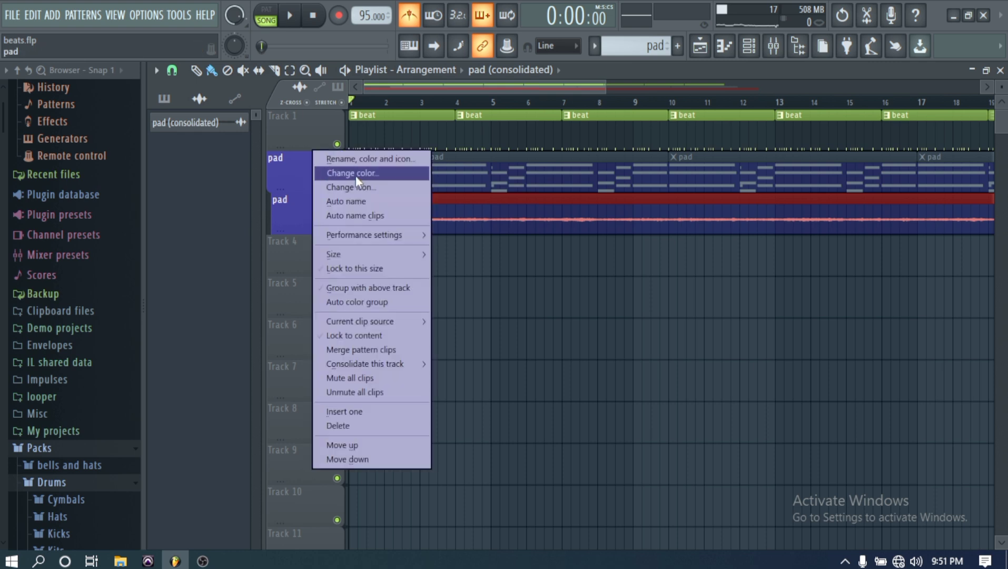
left_click(362, 424)
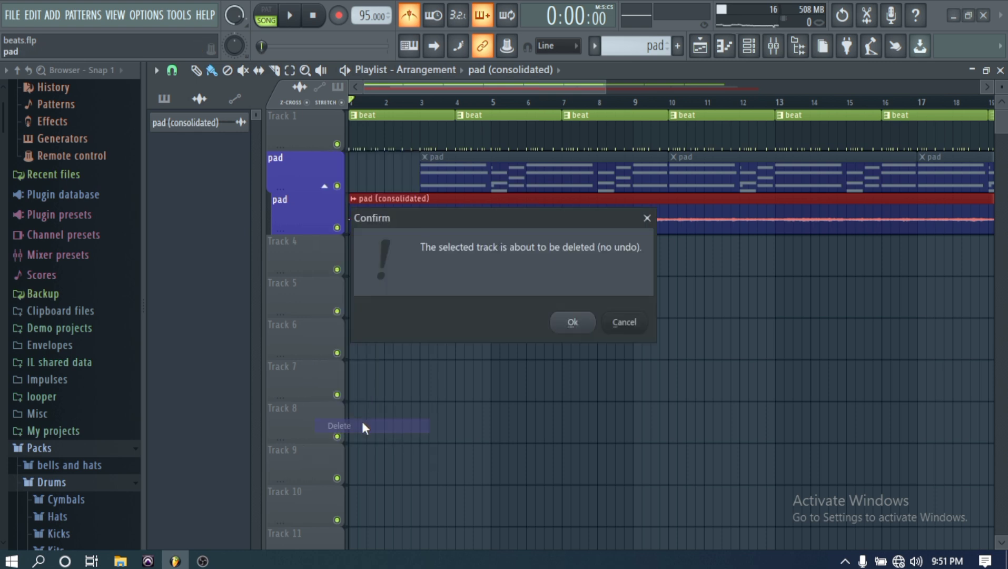
left_click(572, 322)
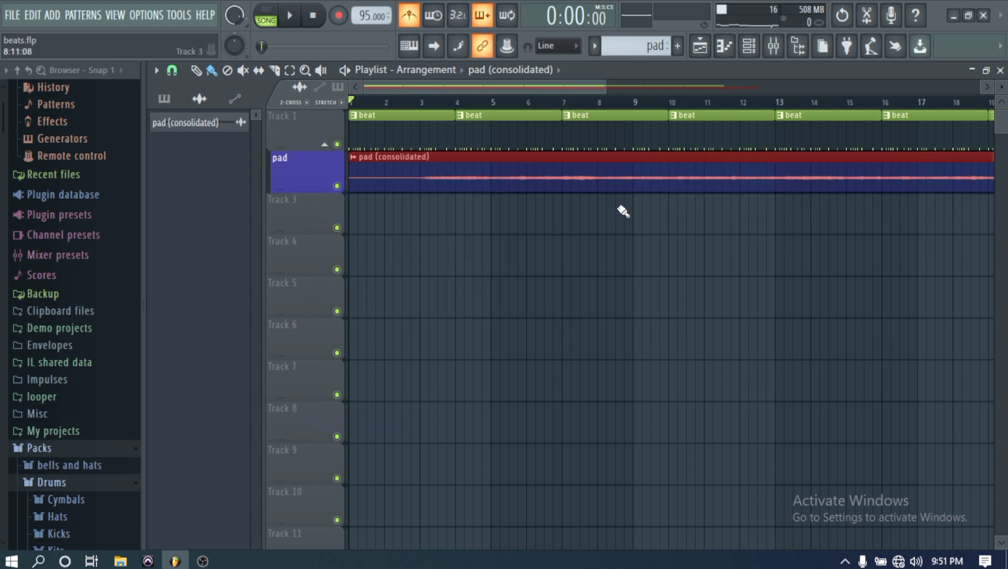
- Play the arrangement with the consolidated pad audio from before bar 3, and check its ending from before bar 24
left_click(409, 103)
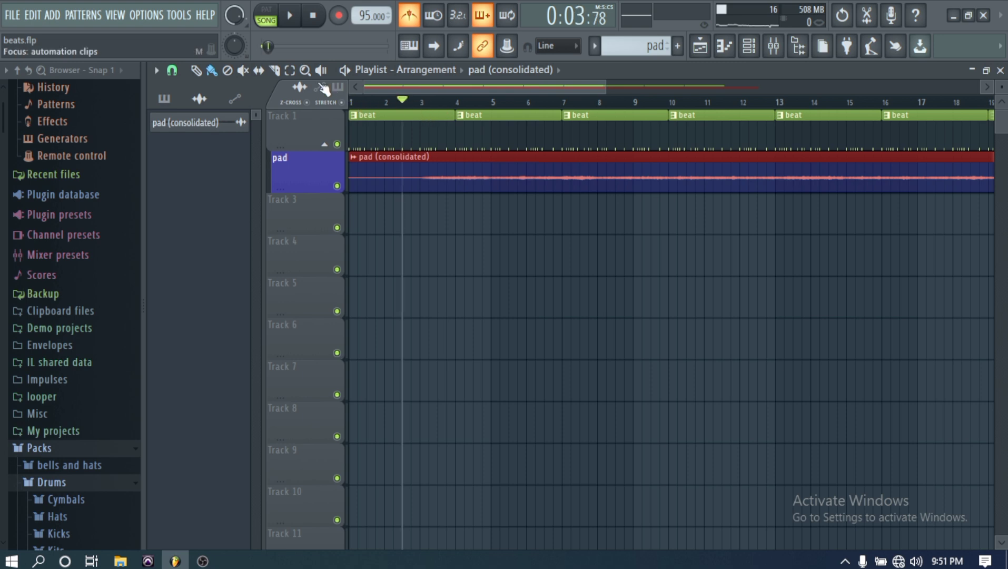
left_click(292, 17)
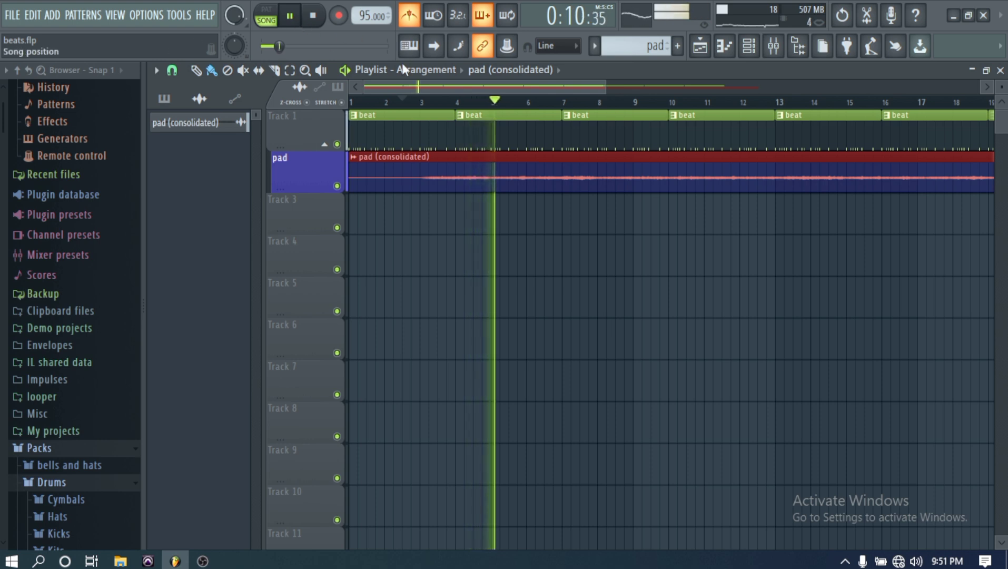
left_click_drag(477, 86, 673, 86)
left_click(626, 102)
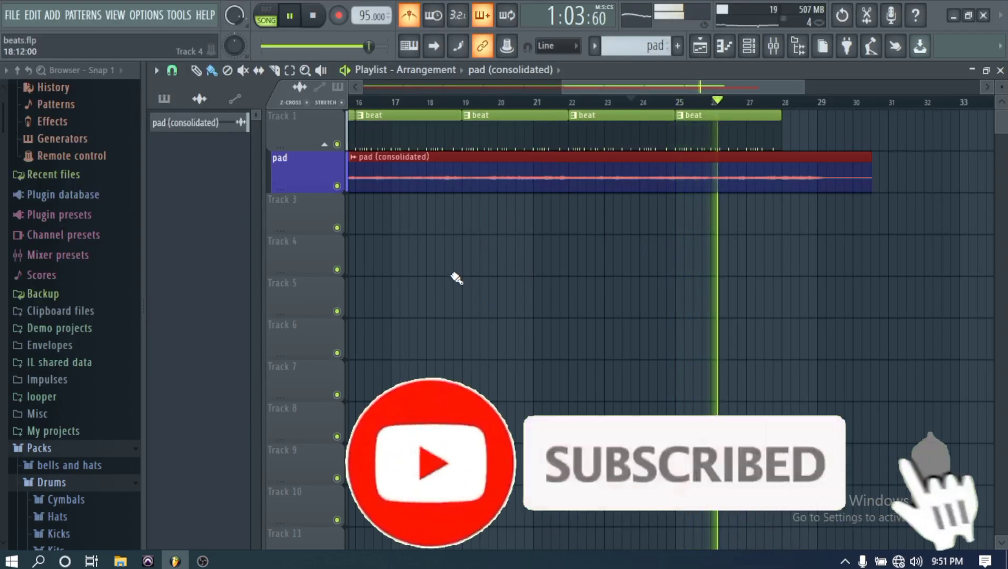
left_click(314, 21)
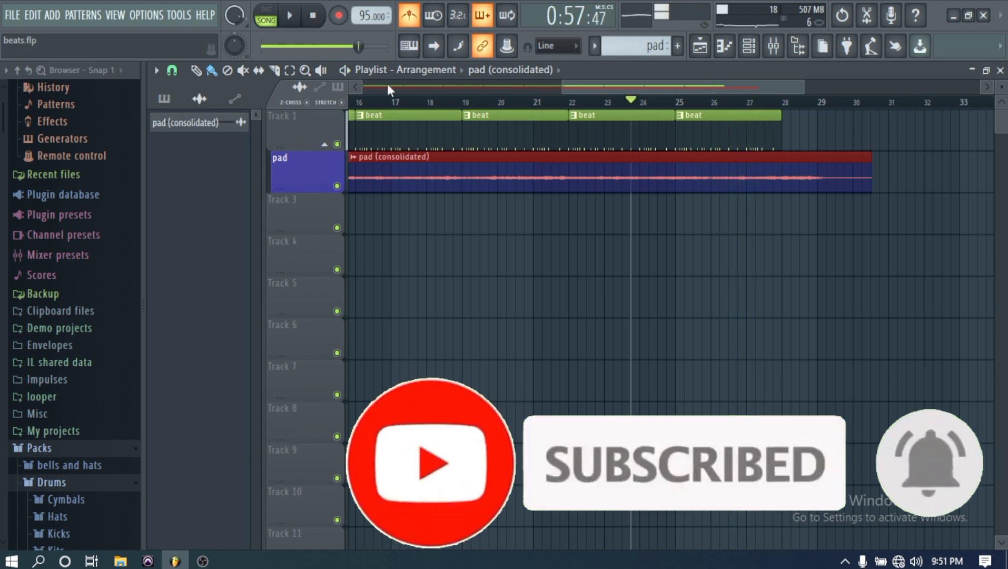